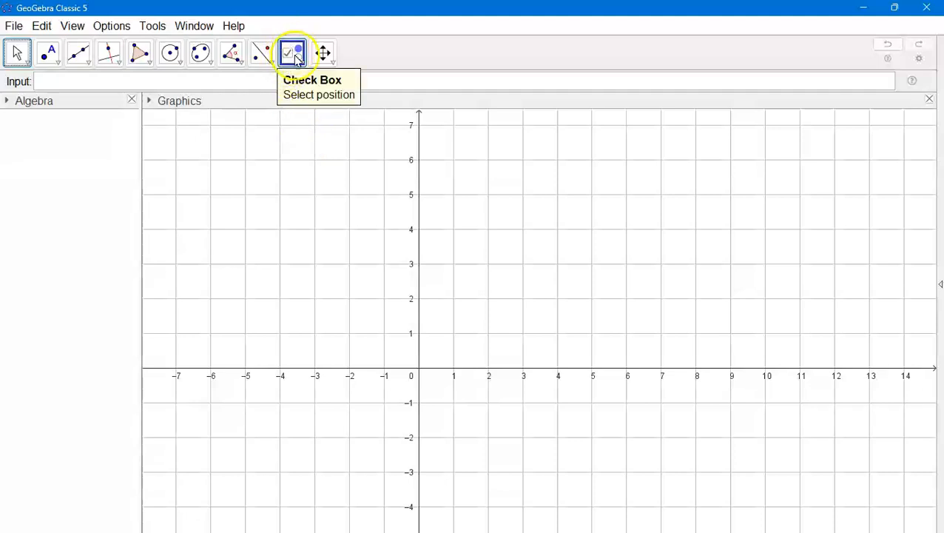
pyautogui.click(511, 149)
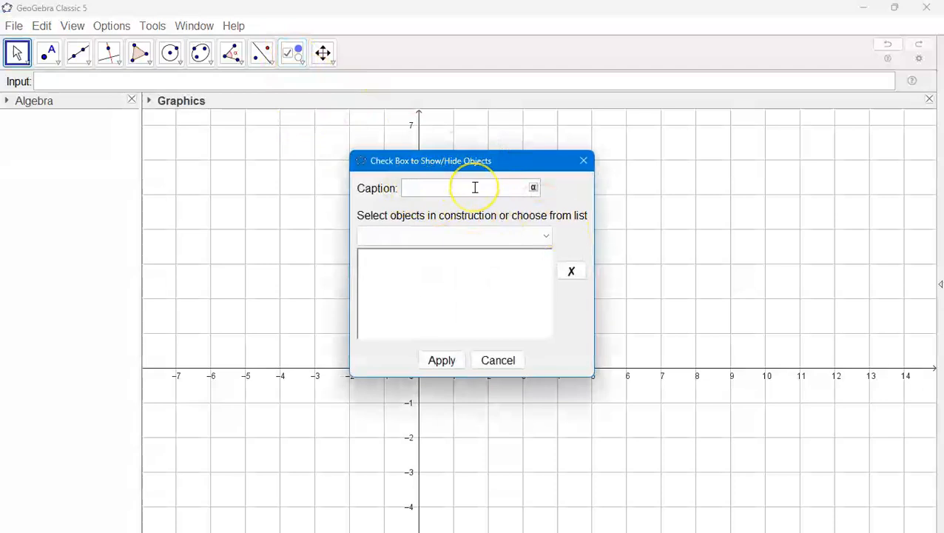
pyautogui.click(545, 239)
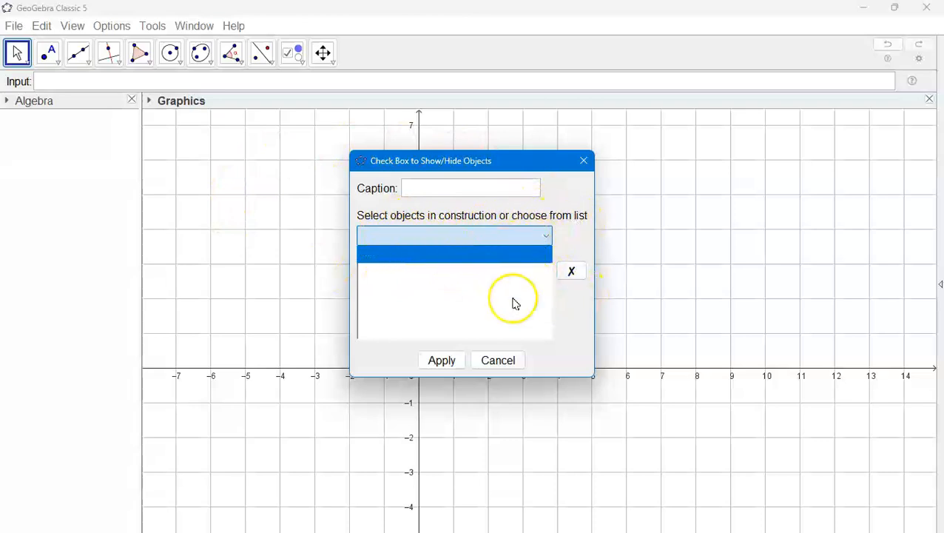
pyautogui.click(546, 237)
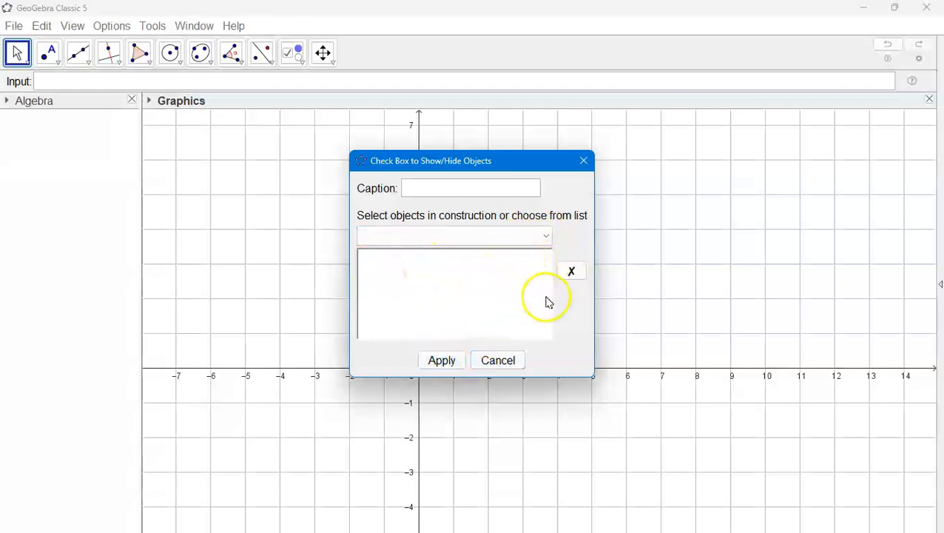
pyautogui.click(509, 364)
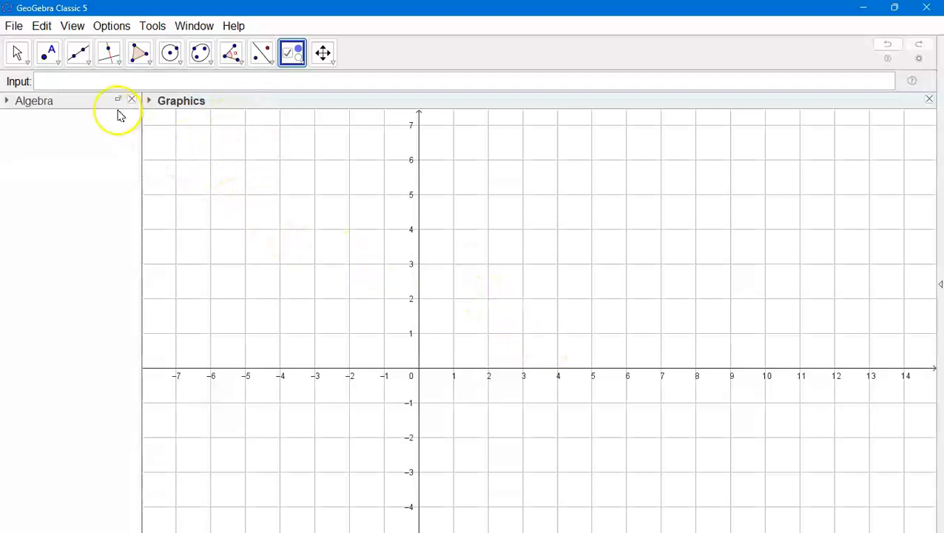
# - Place a free point at (2, 2) and plot the function x^2
pyautogui.click(58, 63)
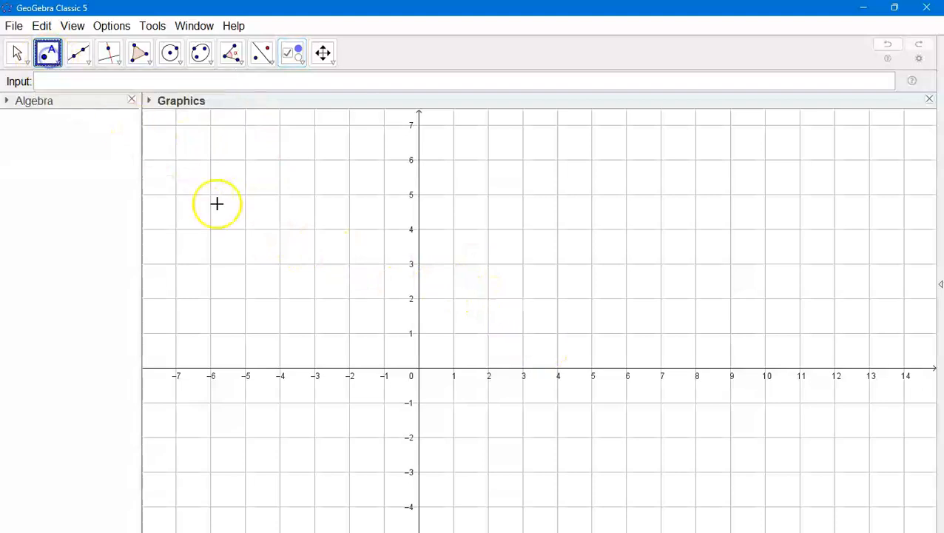
pyautogui.click(488, 298)
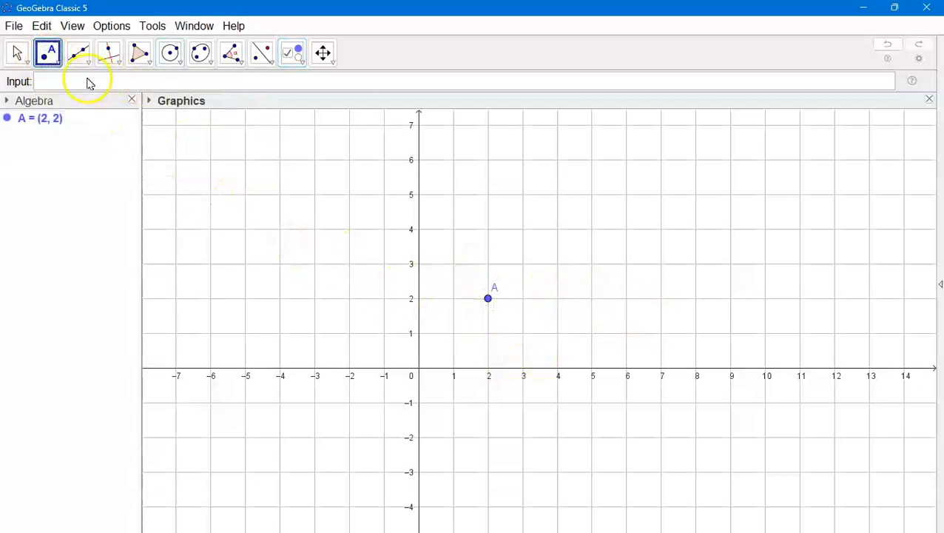
pyautogui.write('x^2')
pyautogui.press('Return')
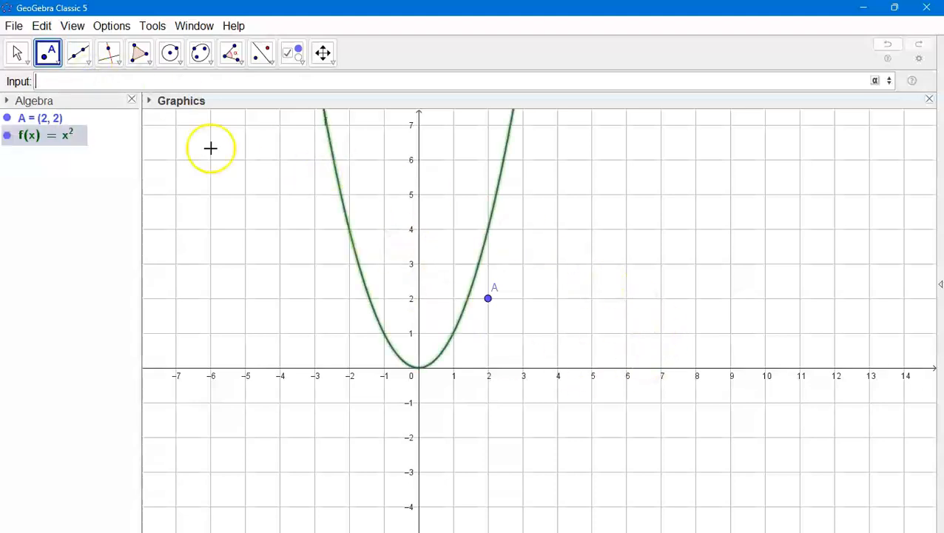
# - Place a point on the parabola at about (2.11, 4.45) and turn on its animation
pyautogui.click(491, 217)
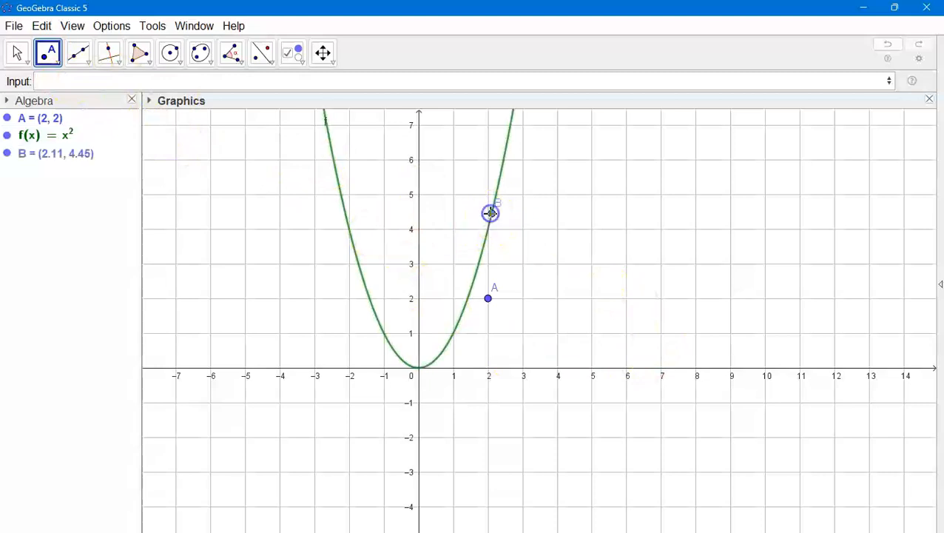
pyautogui.rightClick(491, 214)
pyautogui.click(543, 318)
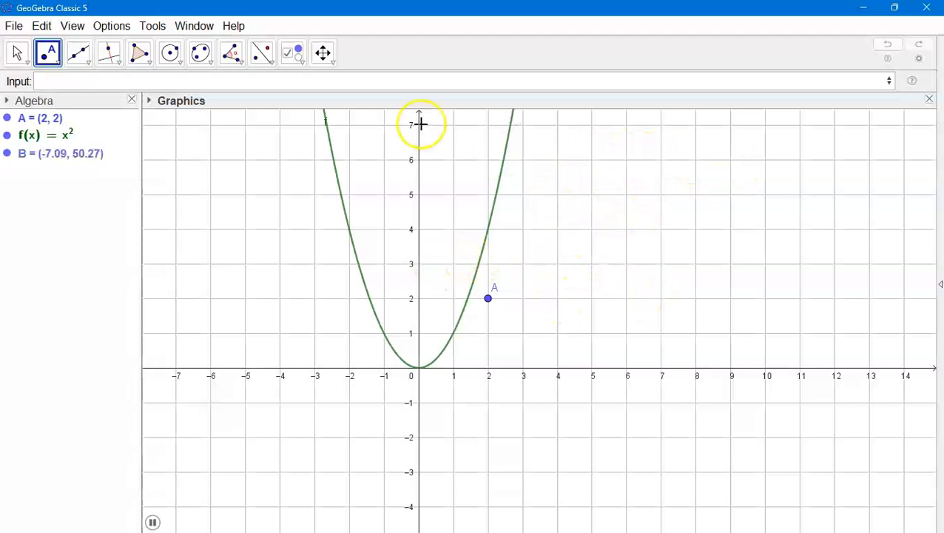
# - Add a check box captioned POINT to the right of the parabola that controls point A, and toggle it off and on
pyautogui.click(292, 53)
pyautogui.click(345, 198)
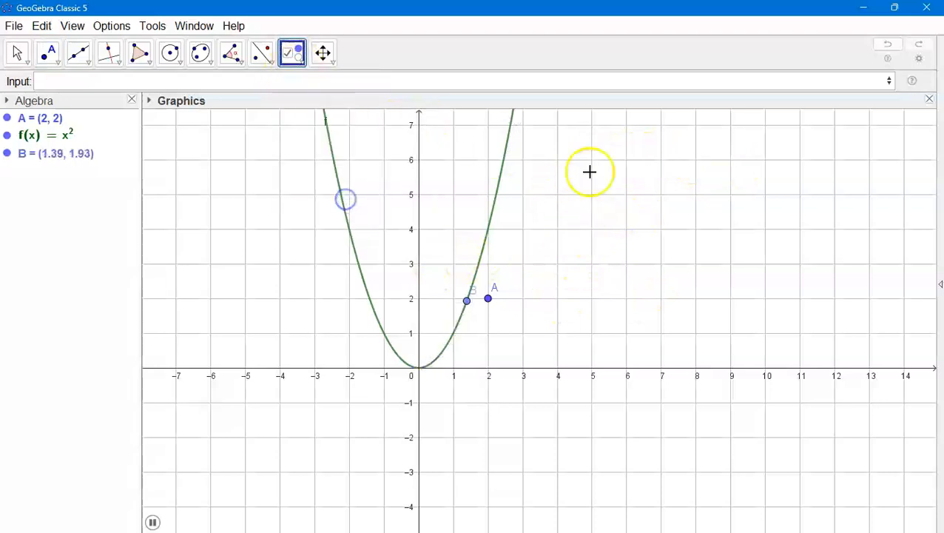
pyautogui.click(636, 148)
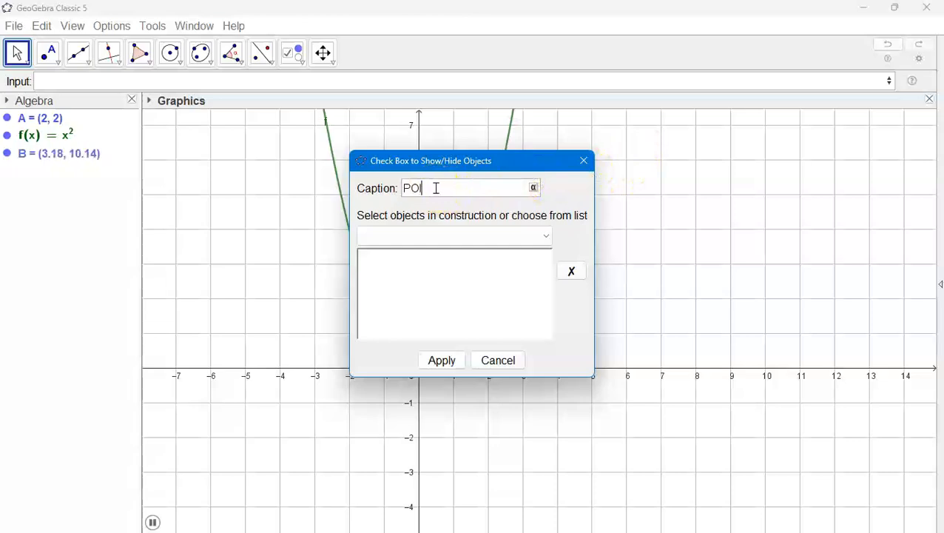
pyautogui.click(546, 241)
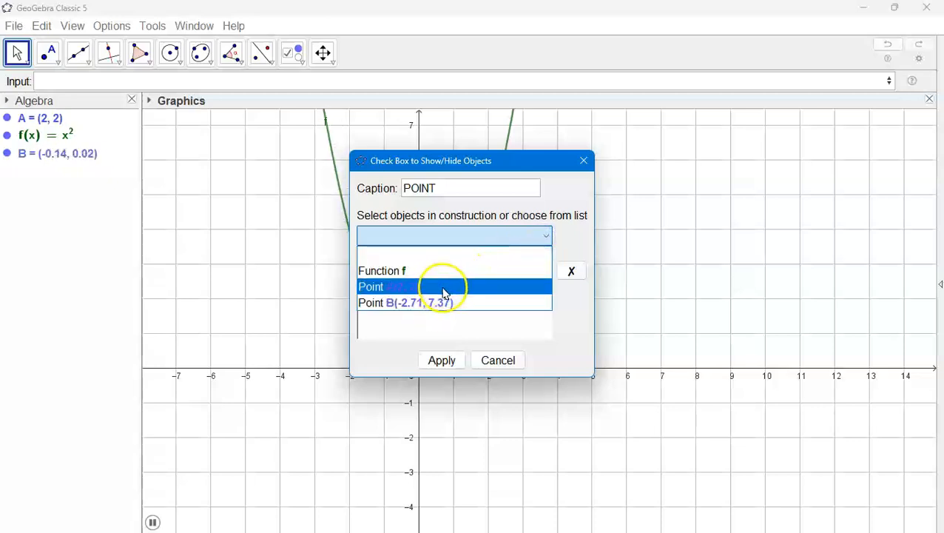
pyautogui.click(408, 292)
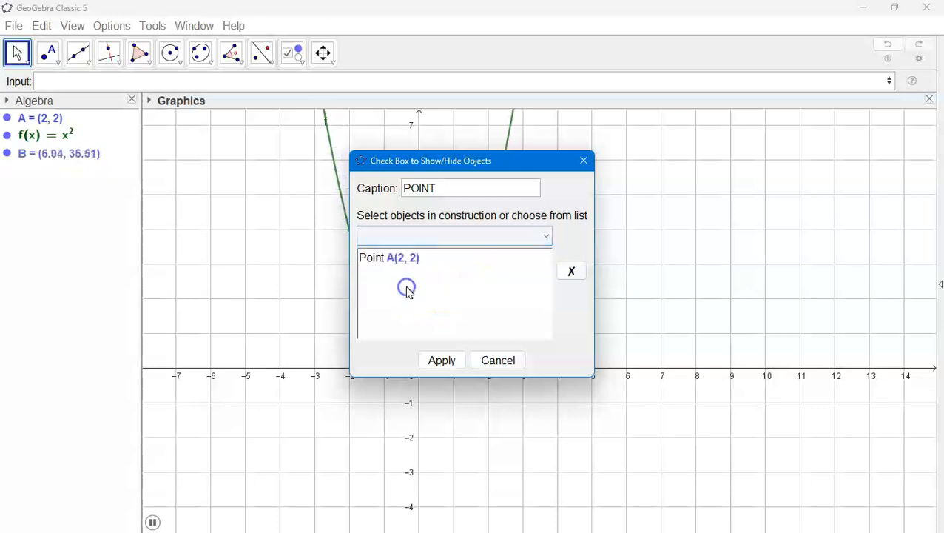
pyautogui.click(441, 358)
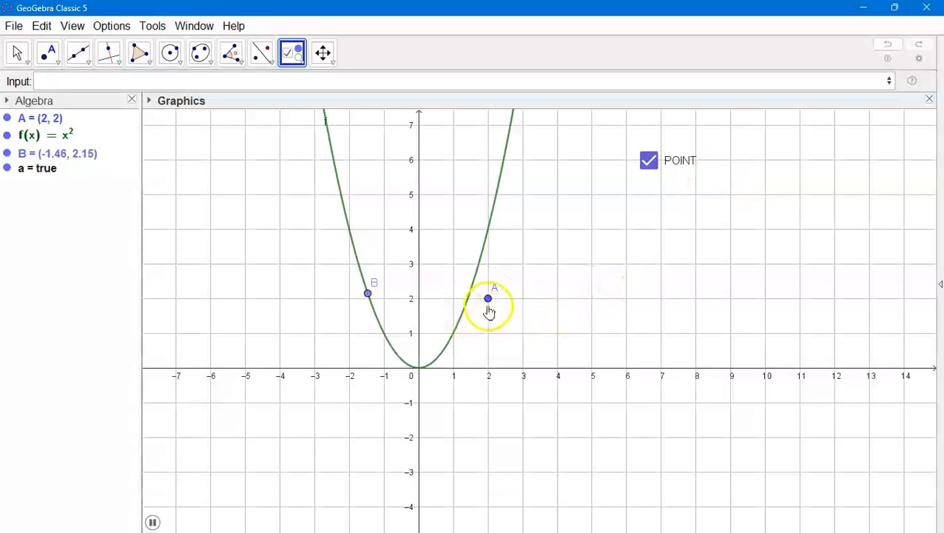
pyautogui.click(649, 160)
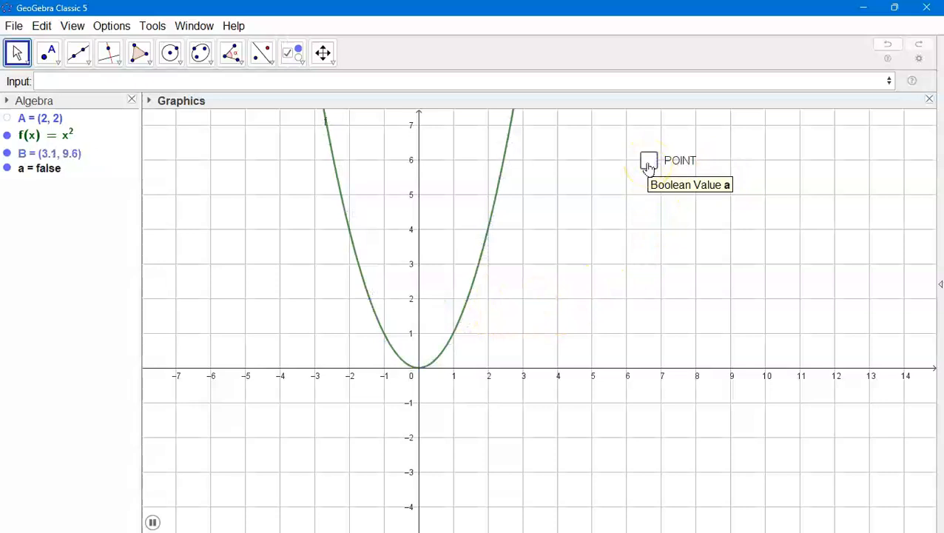
pyautogui.click(649, 165)
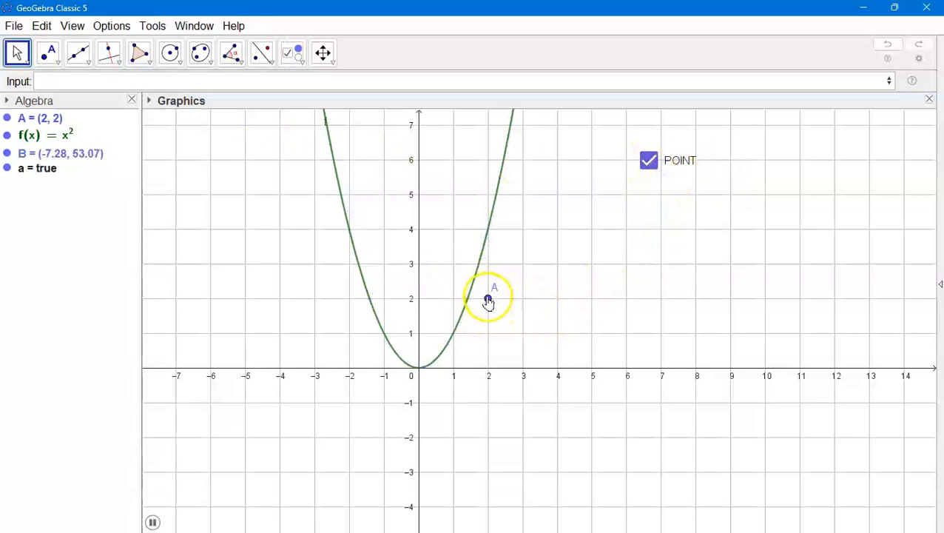
# - Show point A's label with name and value, and colour the point brown
pyautogui.click(488, 297)
pyautogui.click(148, 101)
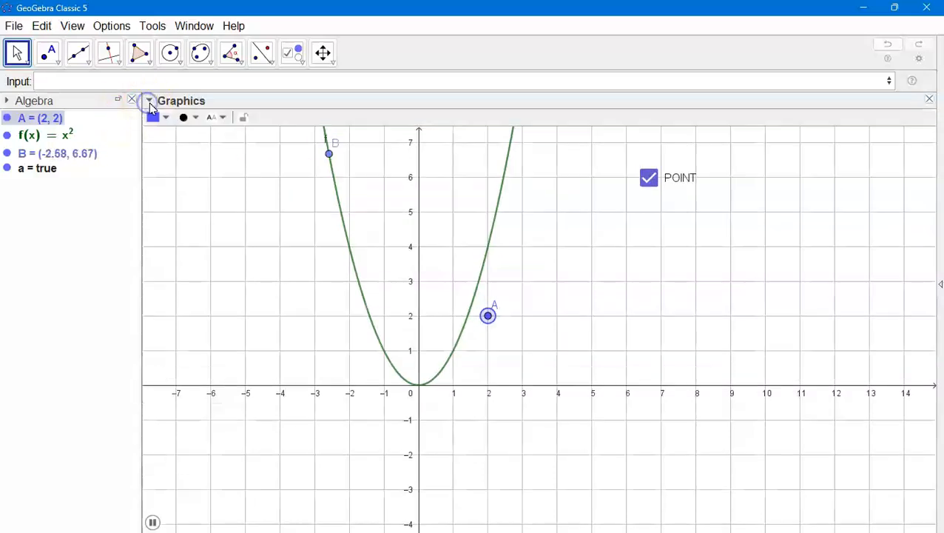
pyautogui.click(222, 118)
pyautogui.click(234, 172)
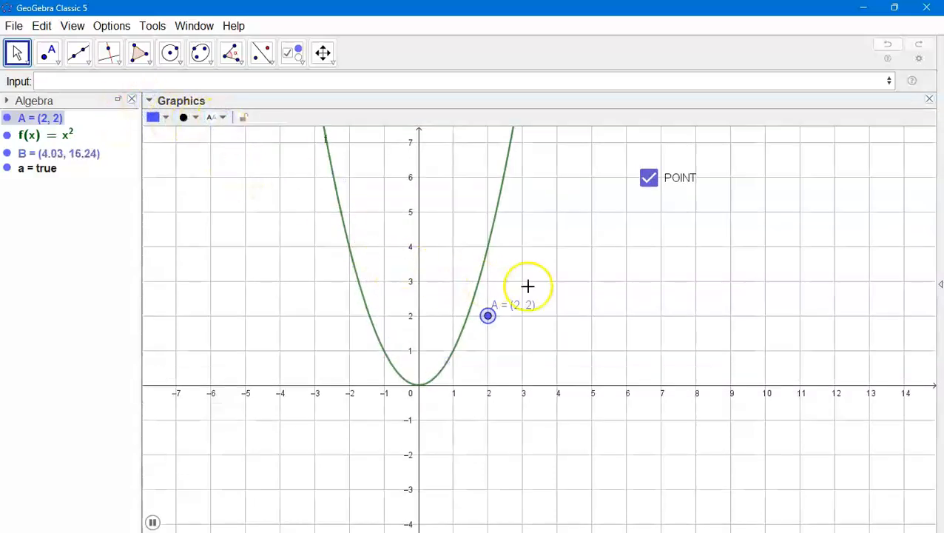
pyautogui.click(156, 118)
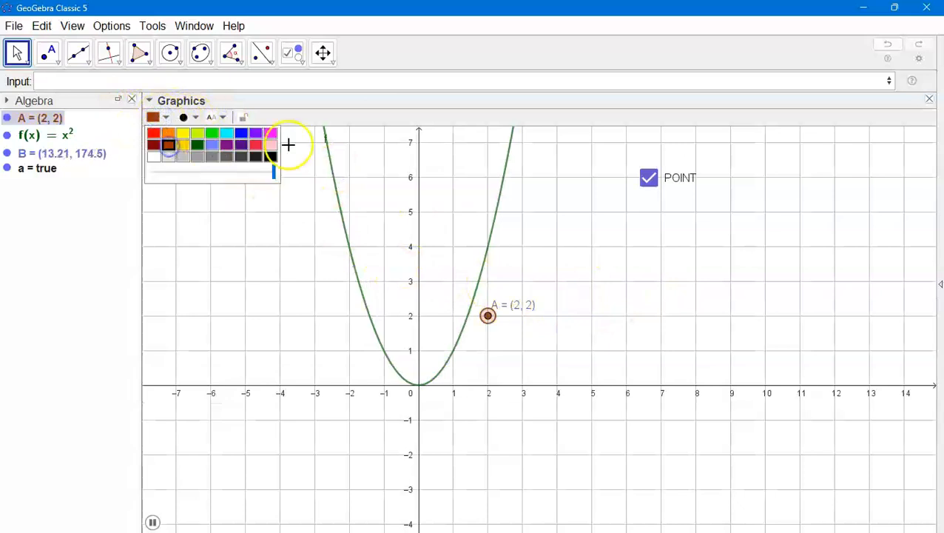
# - Test the POINT check box by hiding and showing the labelled point A
pyautogui.click(18, 54)
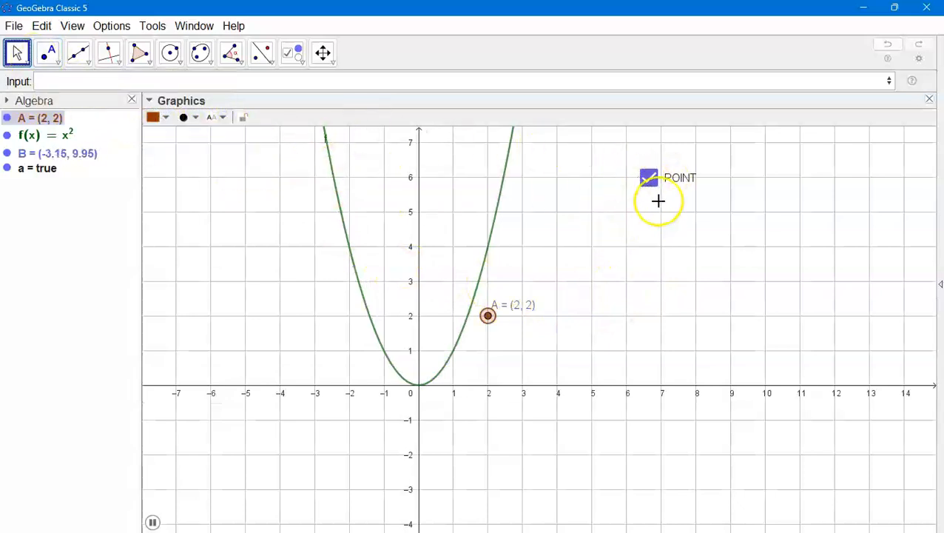
pyautogui.click(648, 180)
pyautogui.click(648, 180)
pyautogui.click(649, 179)
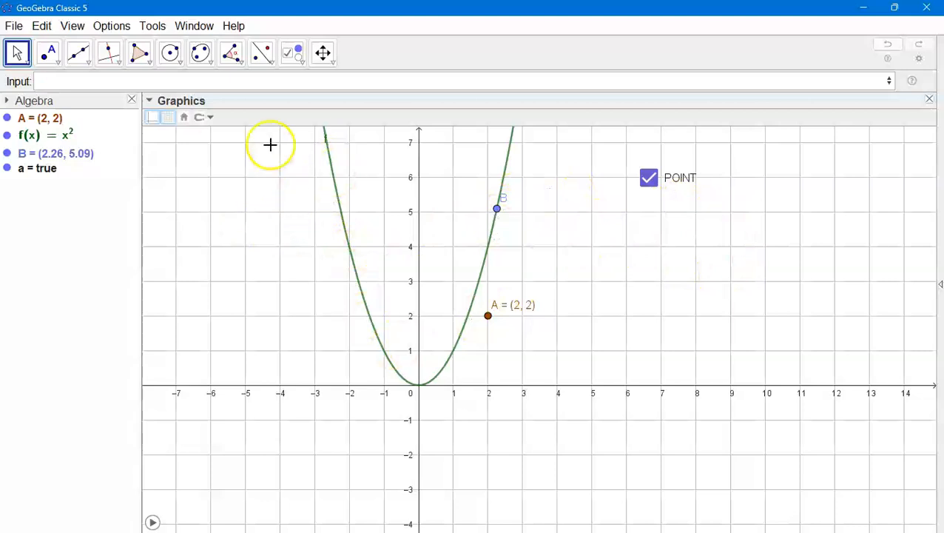
# - Add a check box captioned FUNCTION below the POINT check box that shows or hides function f and point B
pyautogui.click(292, 52)
pyautogui.click(329, 201)
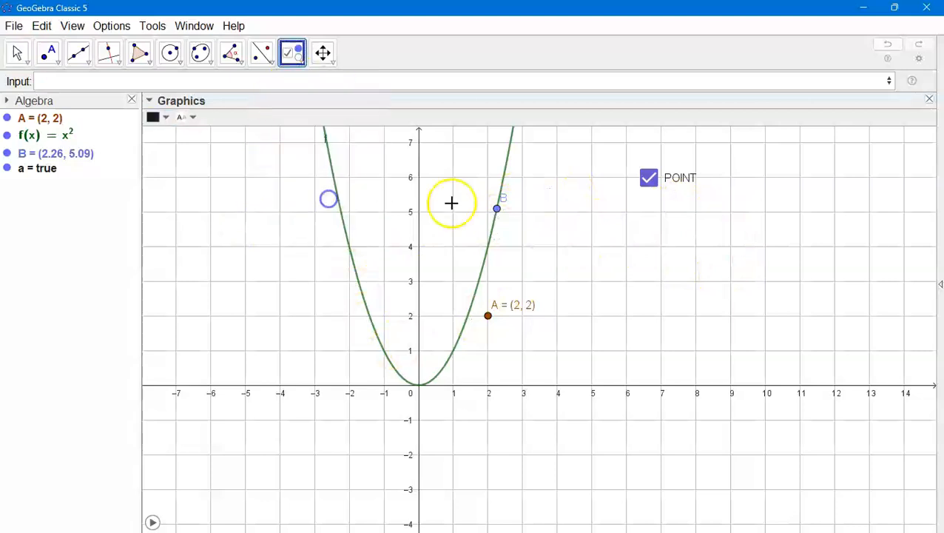
pyautogui.click(649, 211)
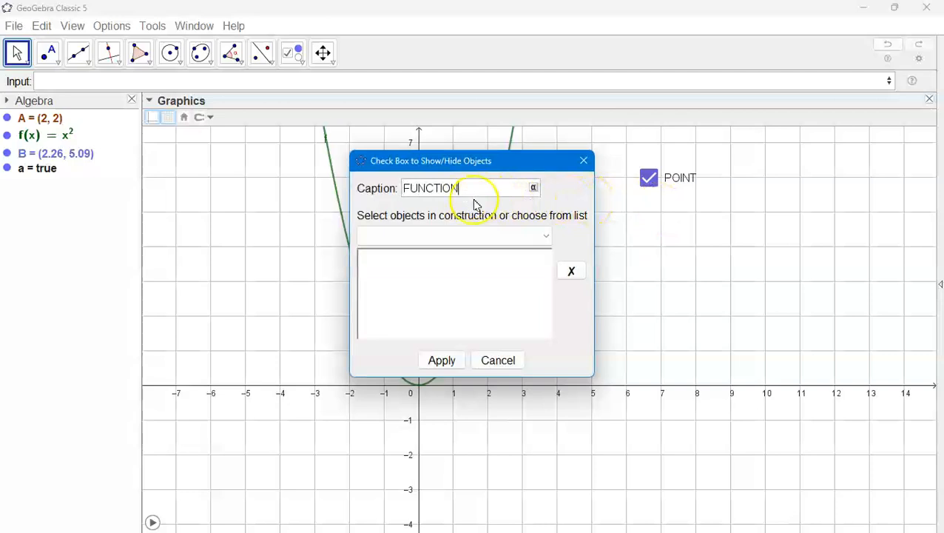
pyautogui.click(548, 237)
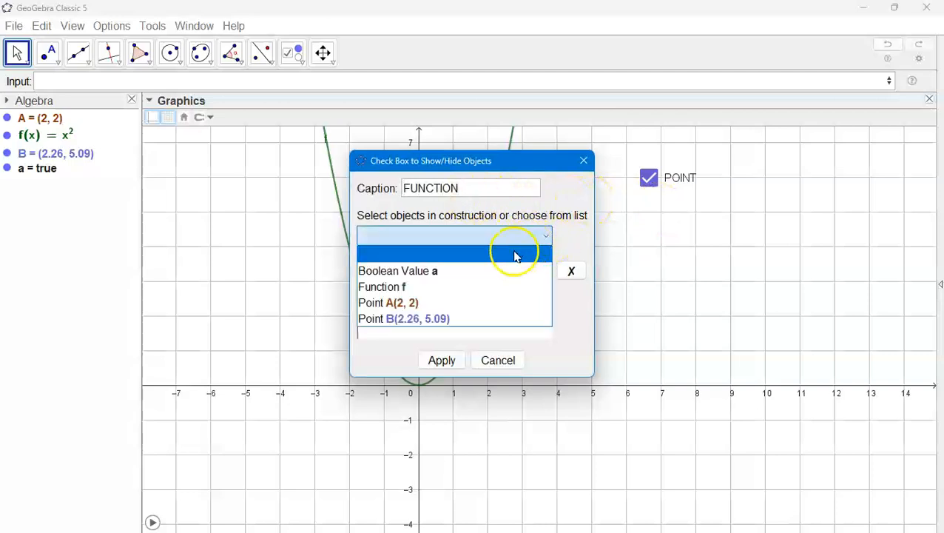
pyautogui.click(433, 289)
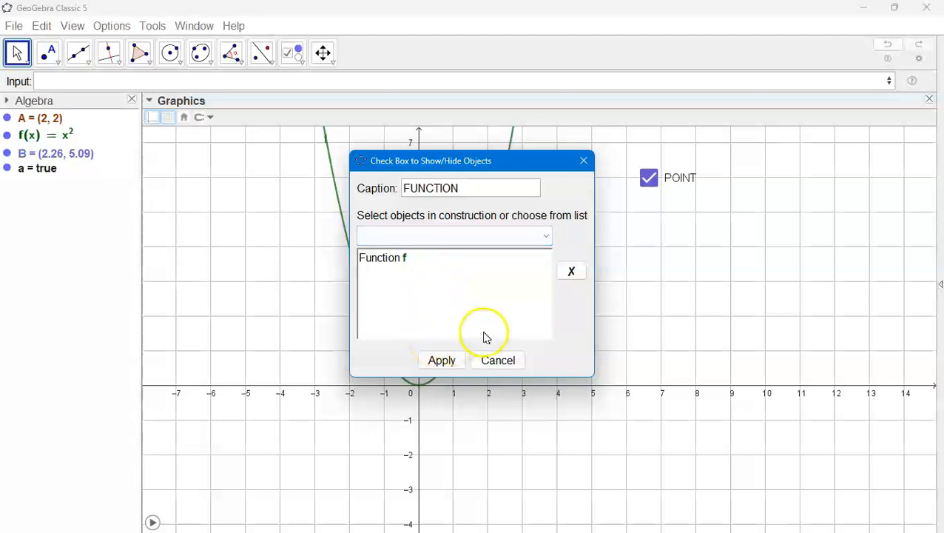
pyautogui.click(547, 237)
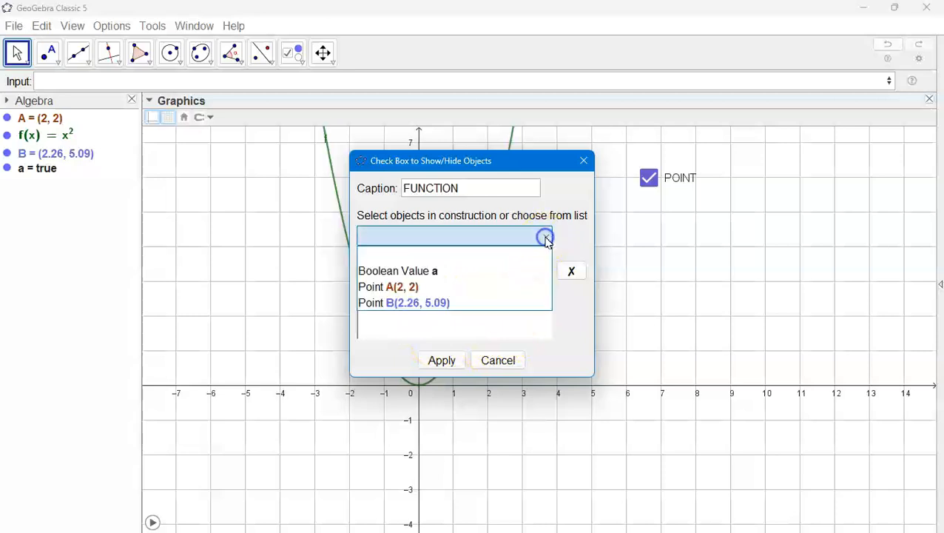
pyautogui.click(445, 302)
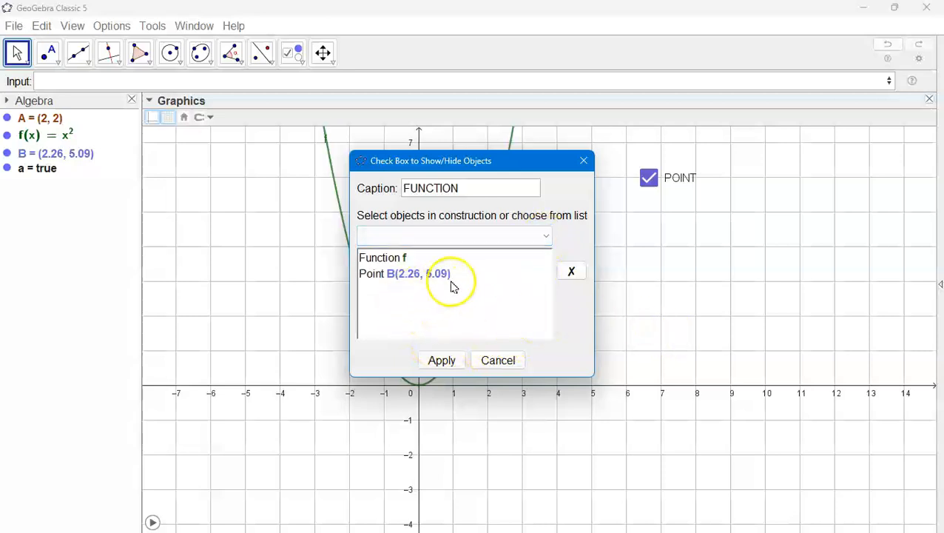
pyautogui.click(441, 361)
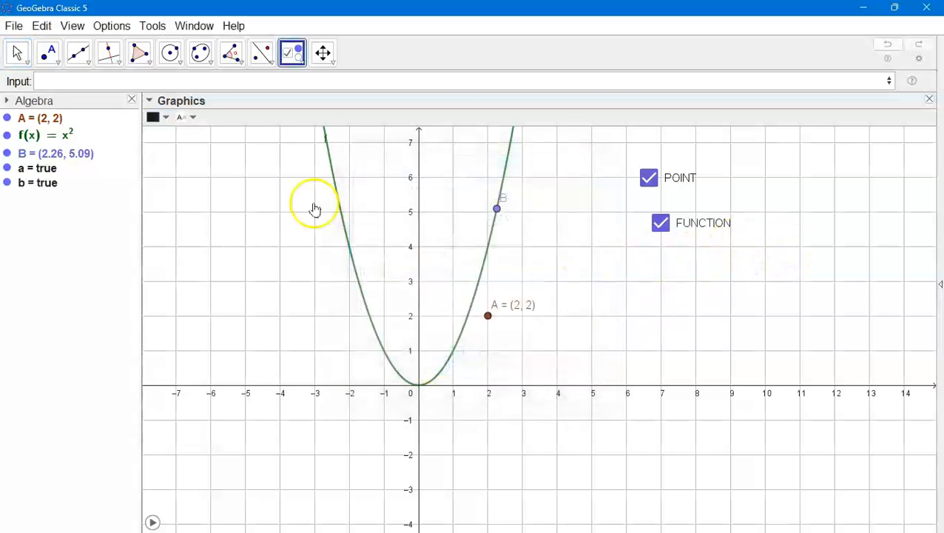
# - Test the FUNCTION and POINT check boxes by switching each off and on
pyautogui.click(16, 52)
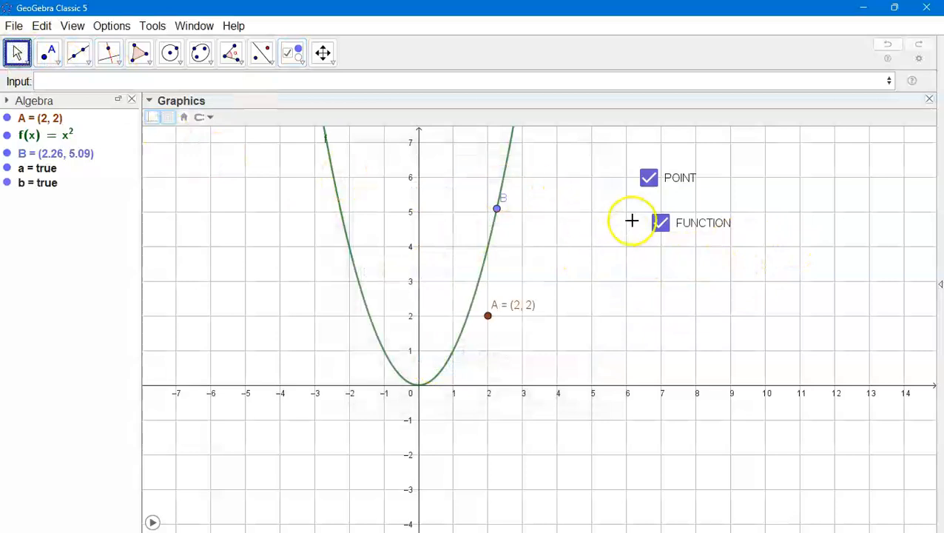
pyautogui.click(658, 225)
pyautogui.click(659, 226)
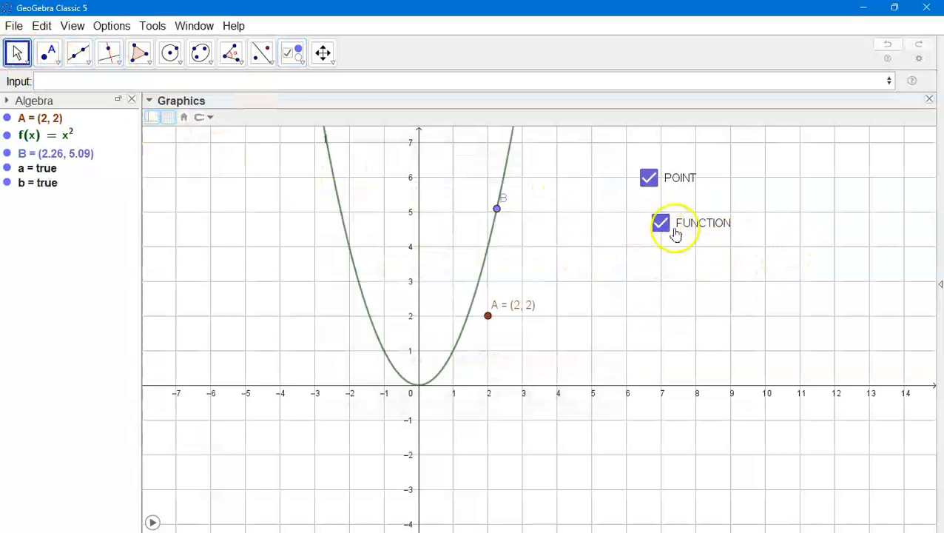
pyautogui.click(649, 179)
pyautogui.click(649, 178)
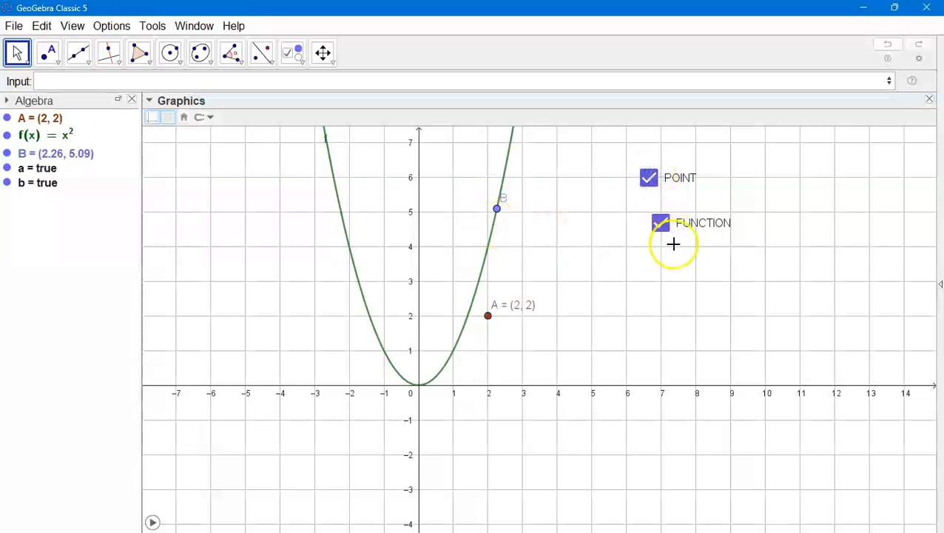
pyautogui.click(661, 224)
pyautogui.click(661, 223)
pyautogui.click(662, 225)
pyautogui.click(660, 222)
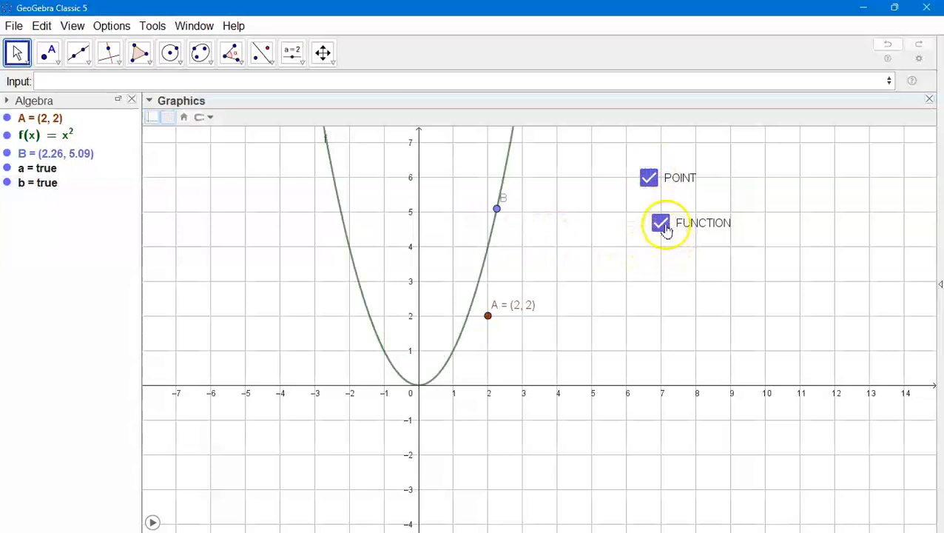
# - Add a check box captioned TRACE below the FUNCTION check box that shows or hides point B
pyautogui.click(292, 53)
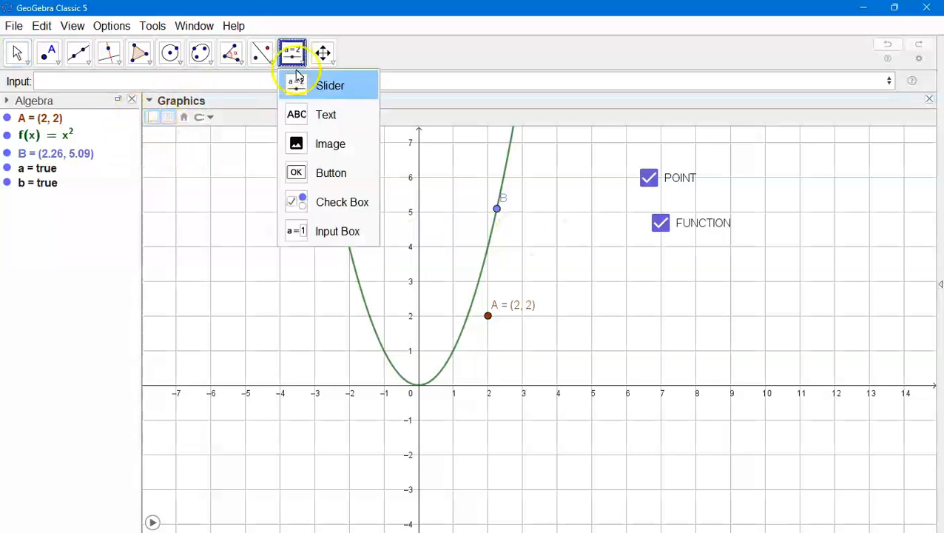
pyautogui.click(334, 203)
pyautogui.click(652, 261)
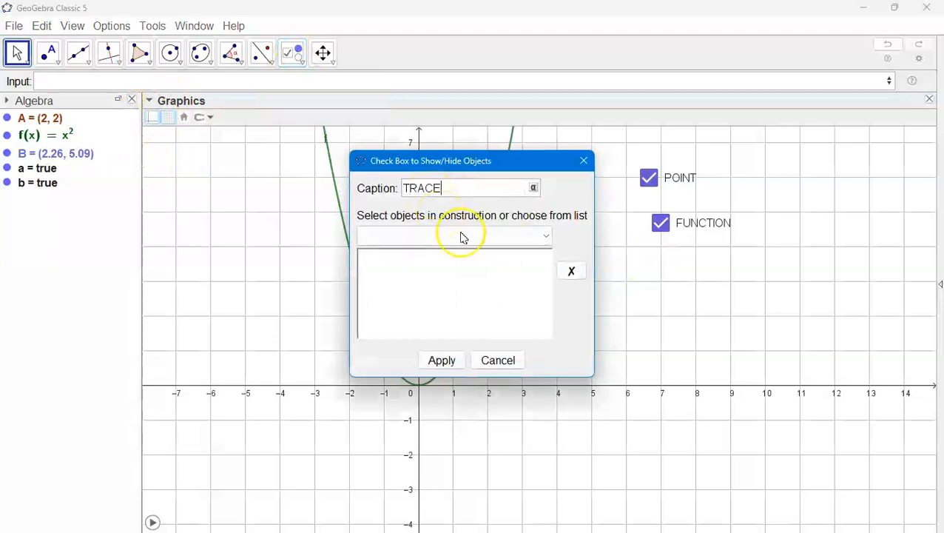
pyautogui.click(548, 237)
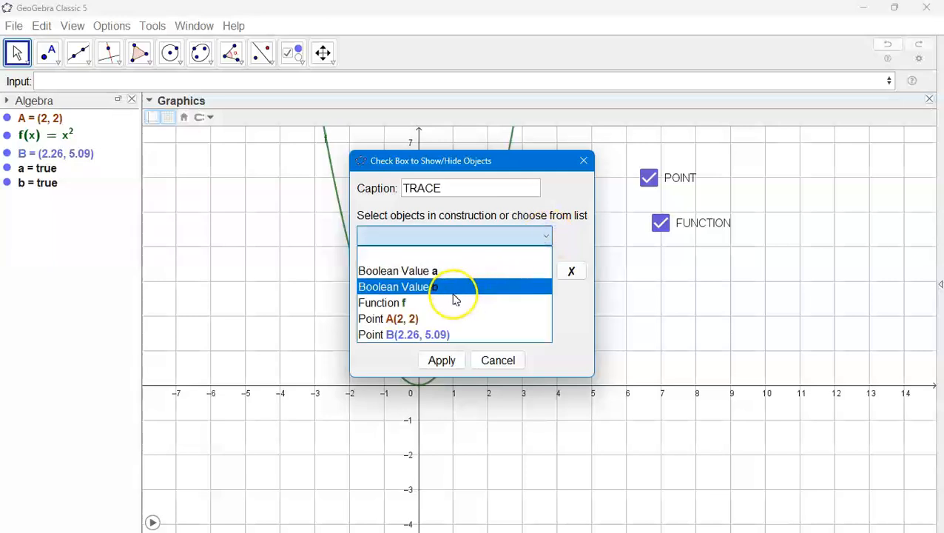
pyautogui.click(442, 335)
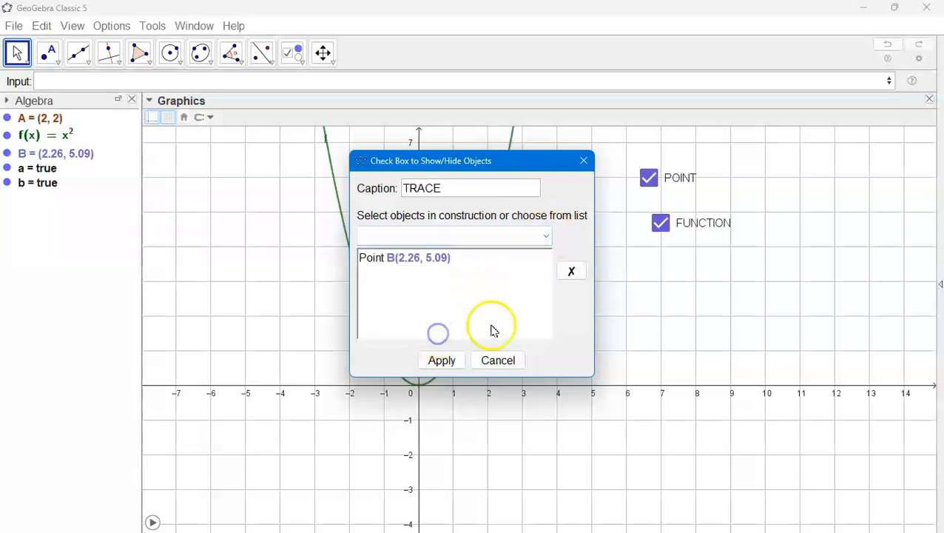
pyautogui.click(442, 360)
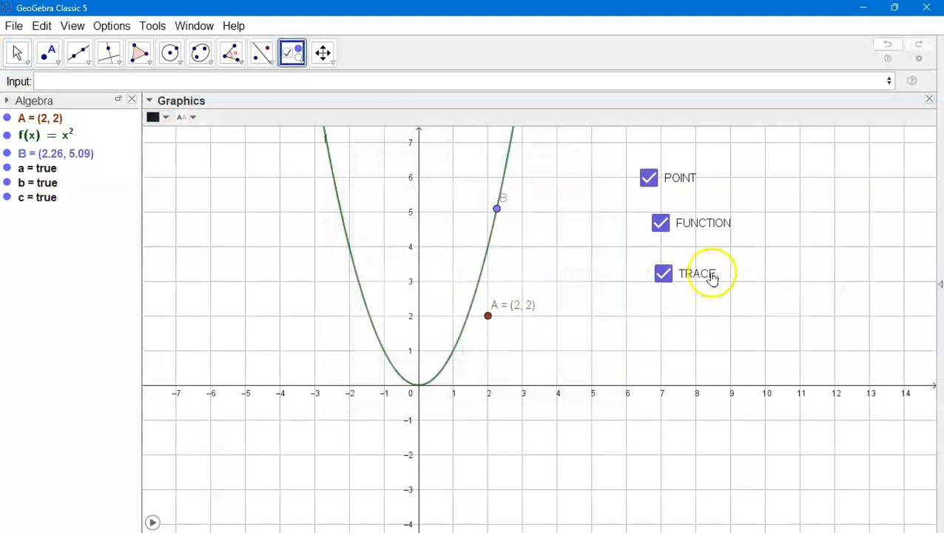
pyautogui.click(659, 225)
pyautogui.press('Escape')
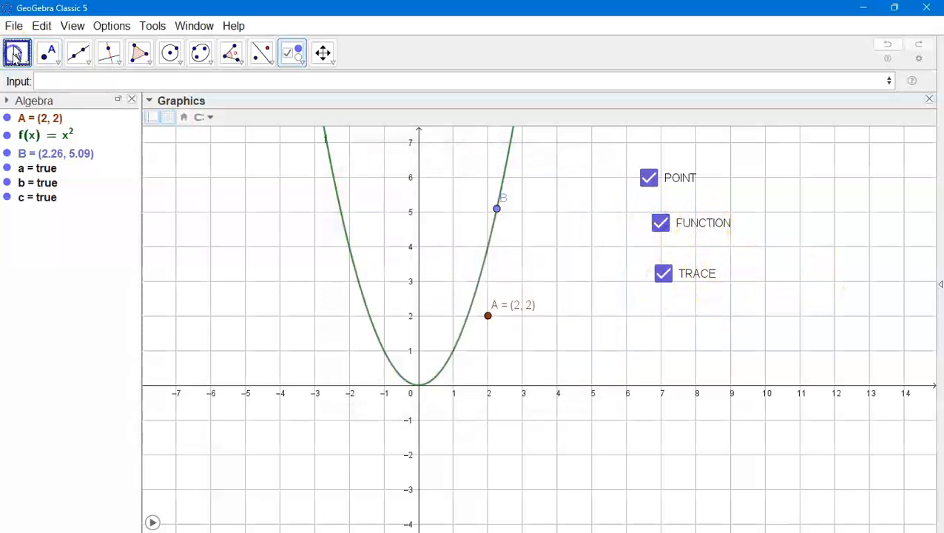
# - Test the FUNCTION and TRACE check boxes by toggling them, leaving FUNCTION off and TRACE on
pyautogui.click(660, 224)
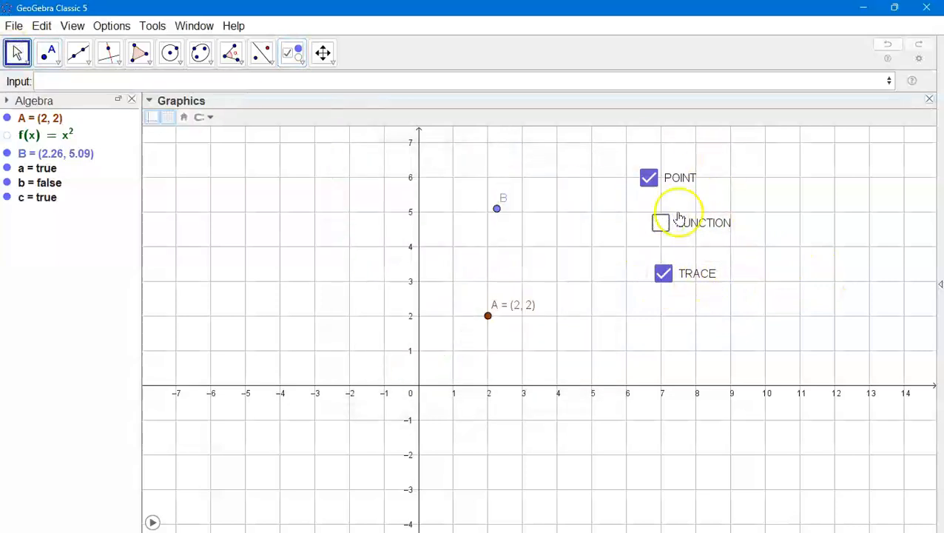
pyautogui.click(663, 274)
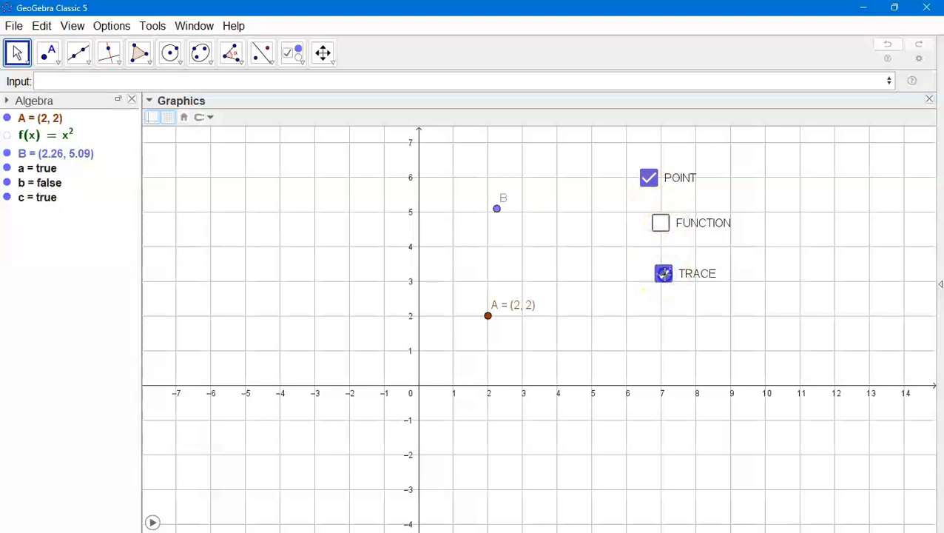
pyautogui.click(662, 226)
pyautogui.click(662, 226)
pyautogui.click(662, 227)
pyautogui.click(662, 227)
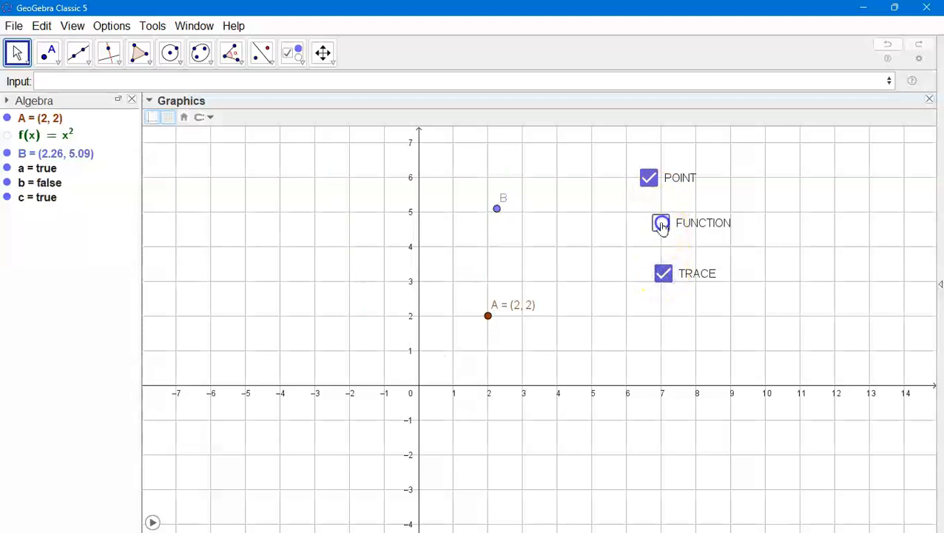
# - Turn on the trace of point B and start the animation
pyautogui.rightClick(497, 208)
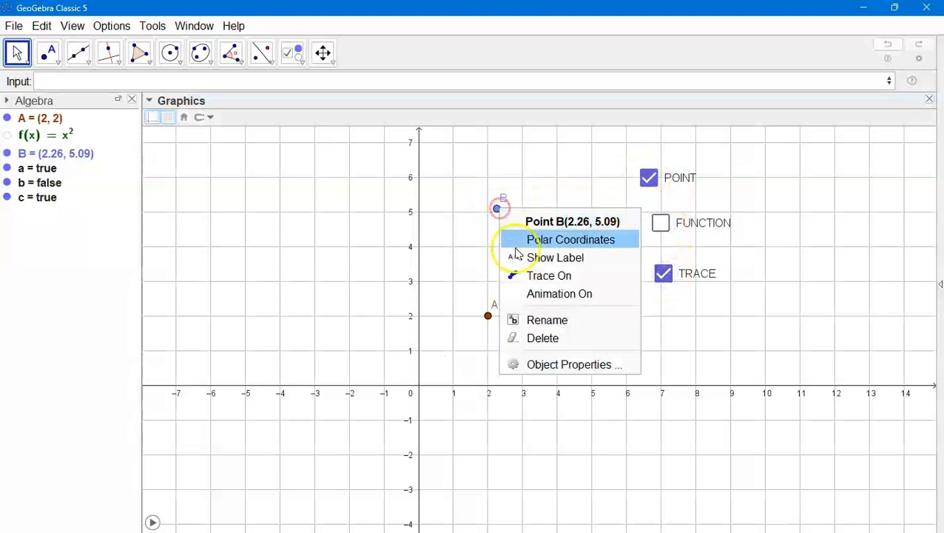
pyautogui.click(550, 276)
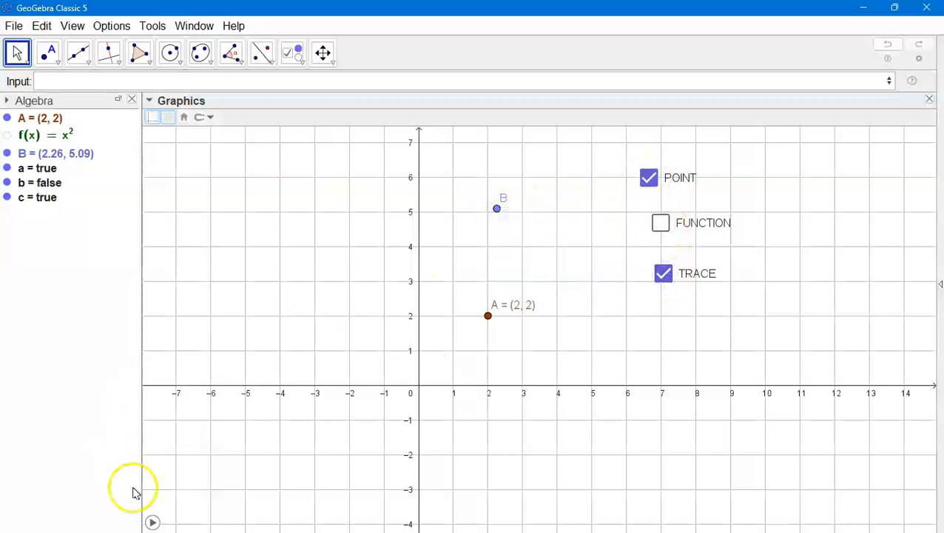
pyautogui.click(152, 522)
# - Test the TRACE check box by hiding and showing the animated point B and its trace
pyautogui.scroll(-3, 388, 405)
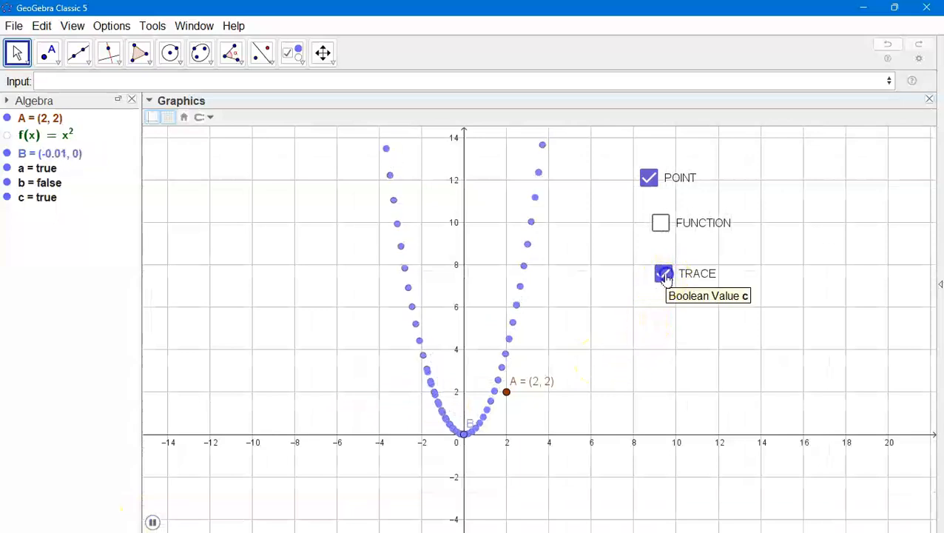
pyautogui.click(666, 275)
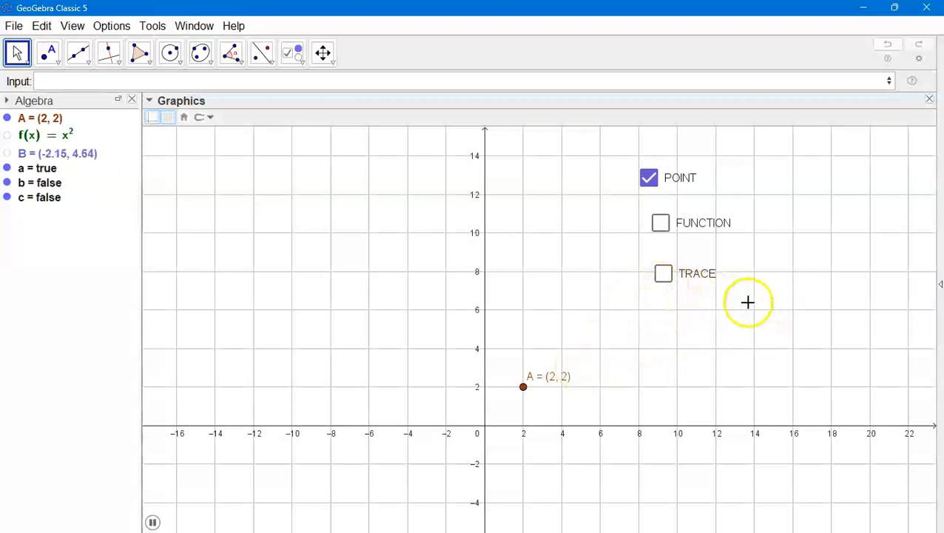
pyautogui.click(664, 274)
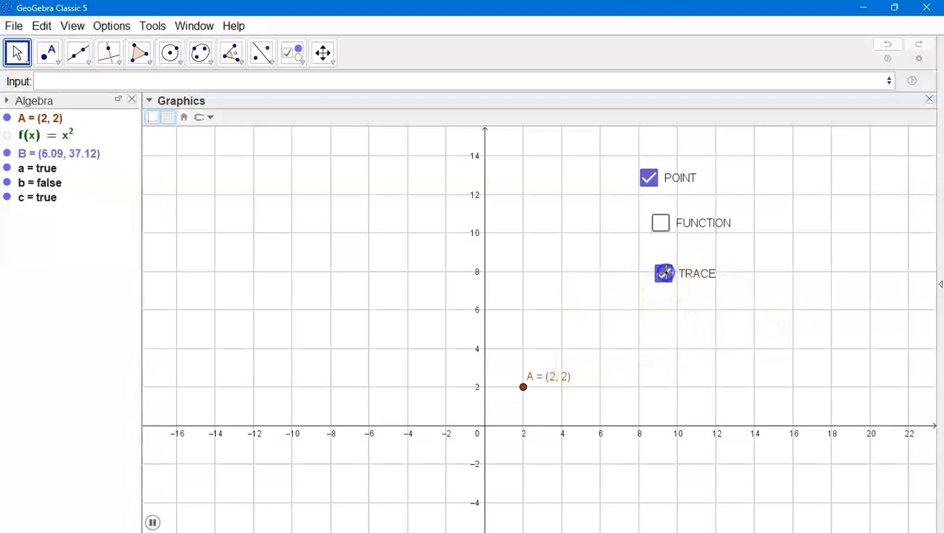